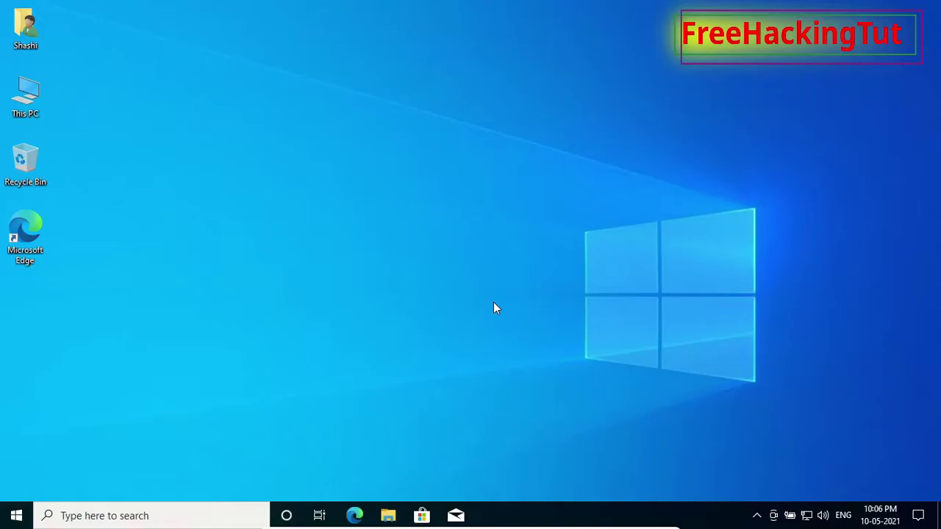
- Search Windows for 'task' and launch Task Scheduler from the results
click(122, 515)
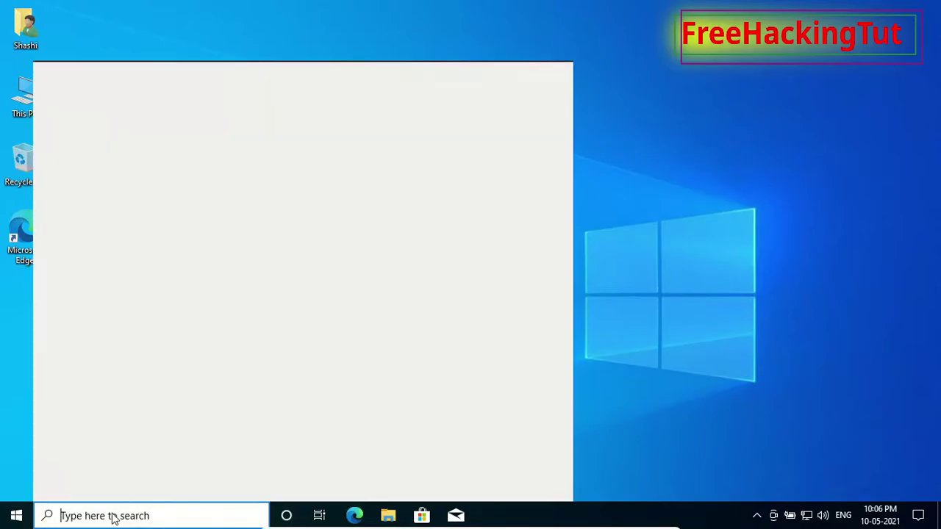
text(task)
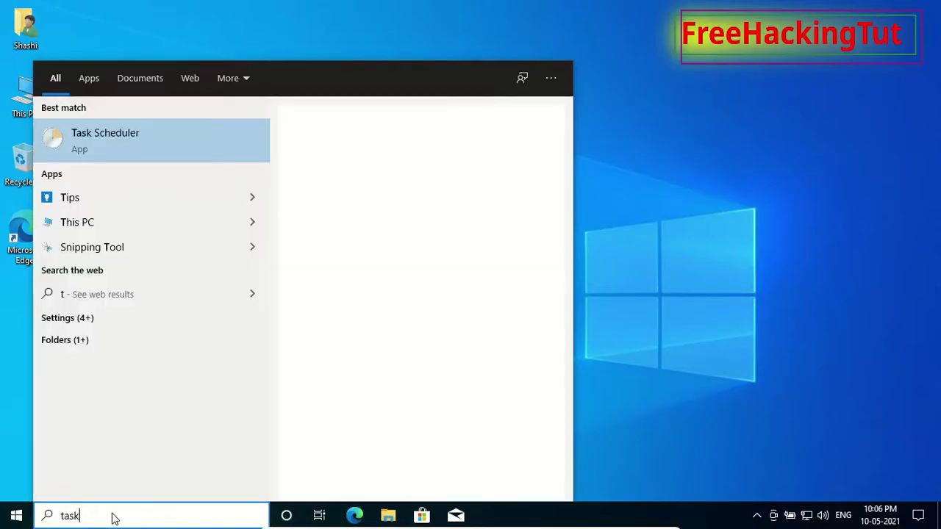
click(117, 149)
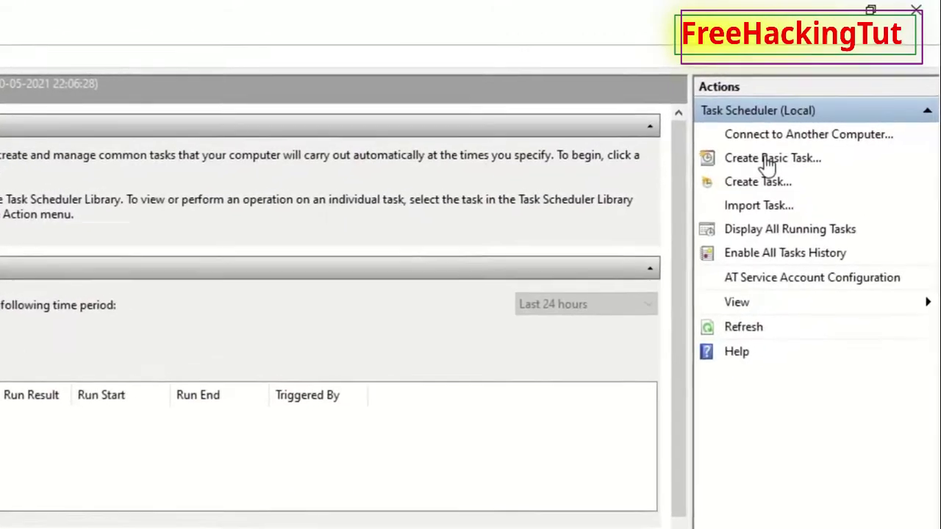
- Start a basic task named 'Shutdown' and advance to the trigger step
click(777, 151)
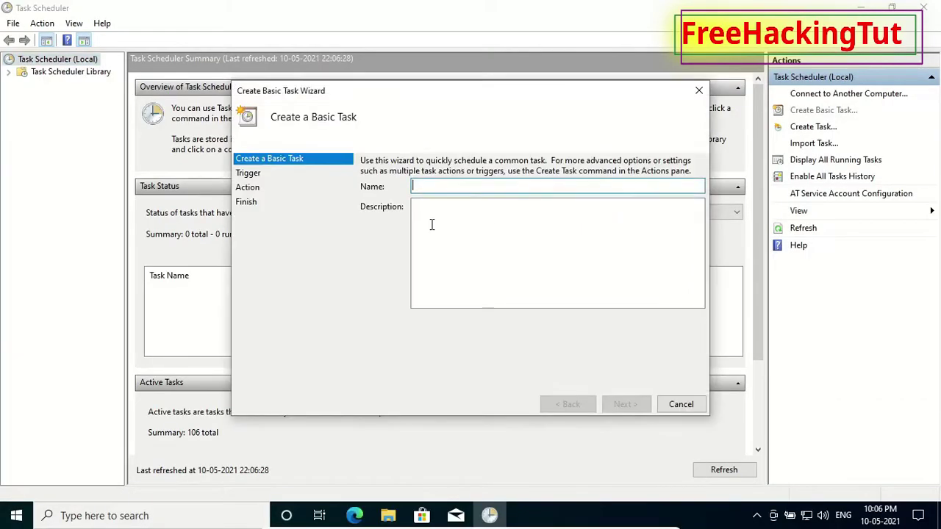
text(Sh)
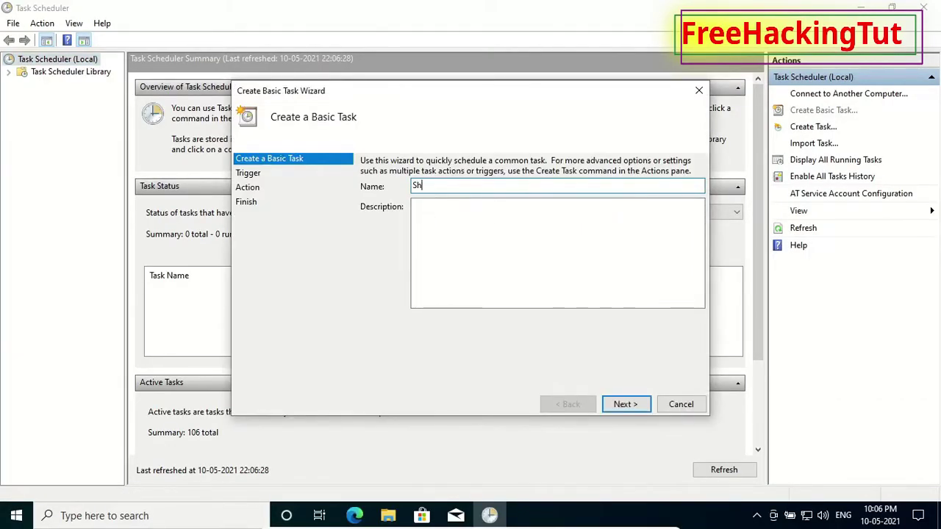
text(utdown)
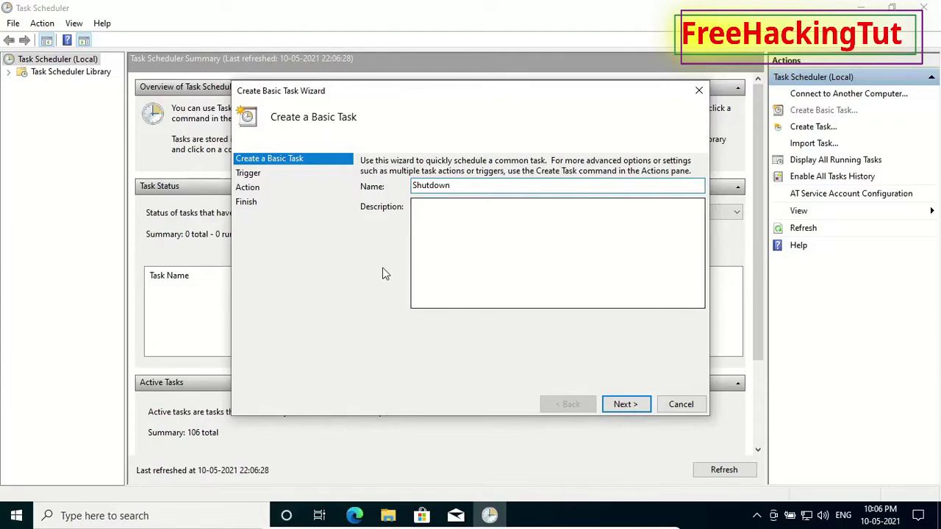
click(626, 407)
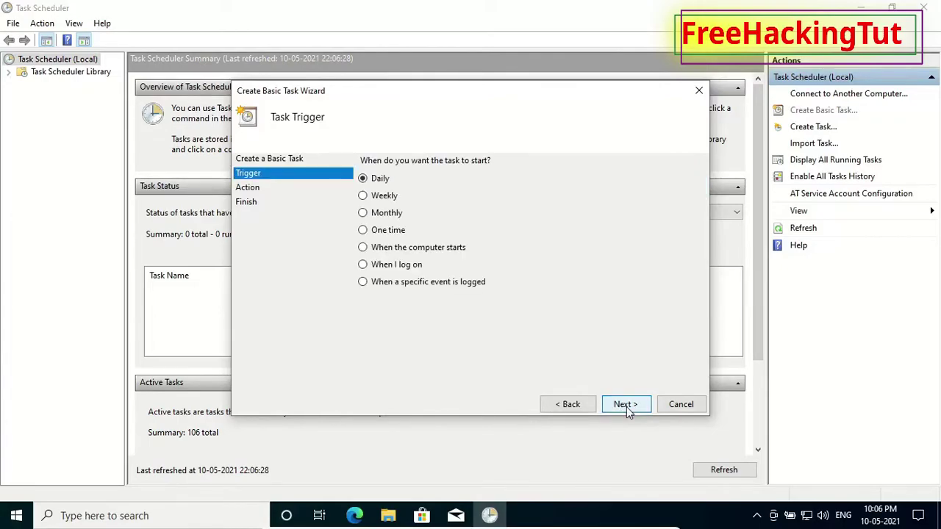
- Make the task trigger One time, keeping the start date 10-05-2021
click(362, 230)
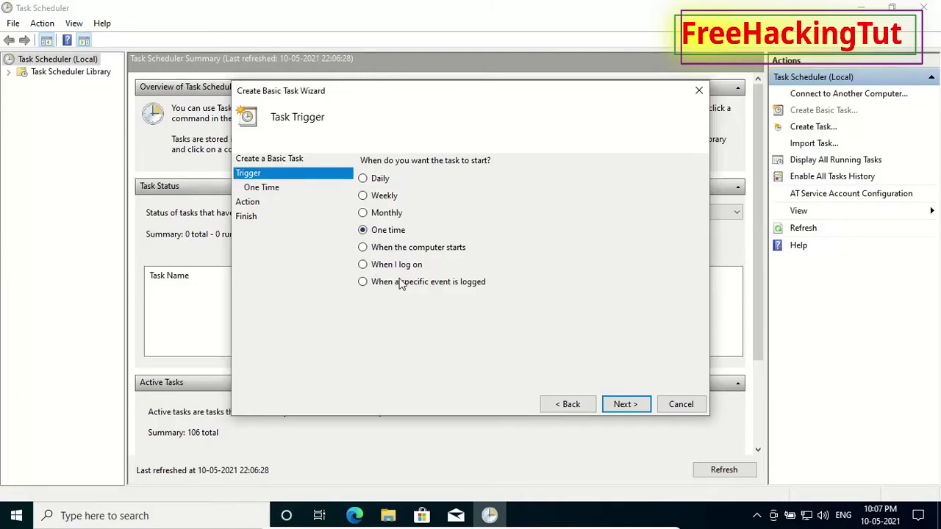
click(621, 408)
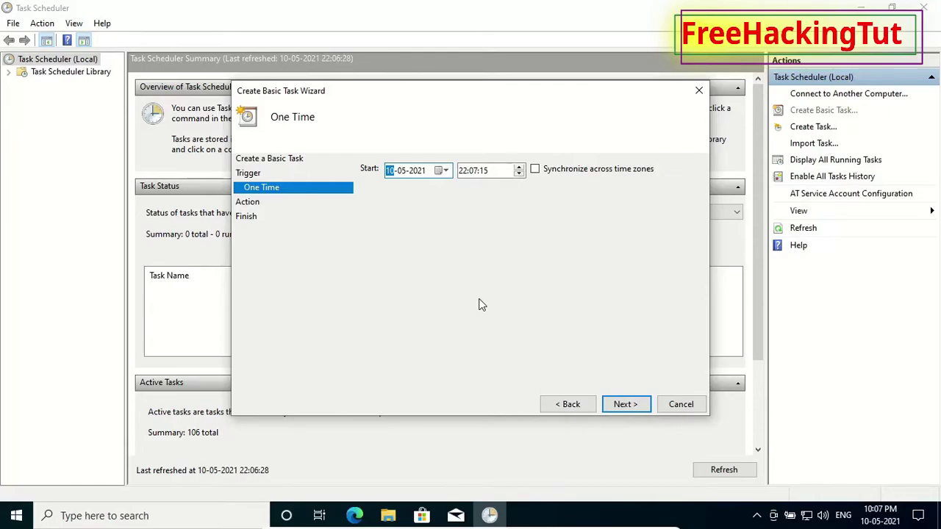
click(446, 171)
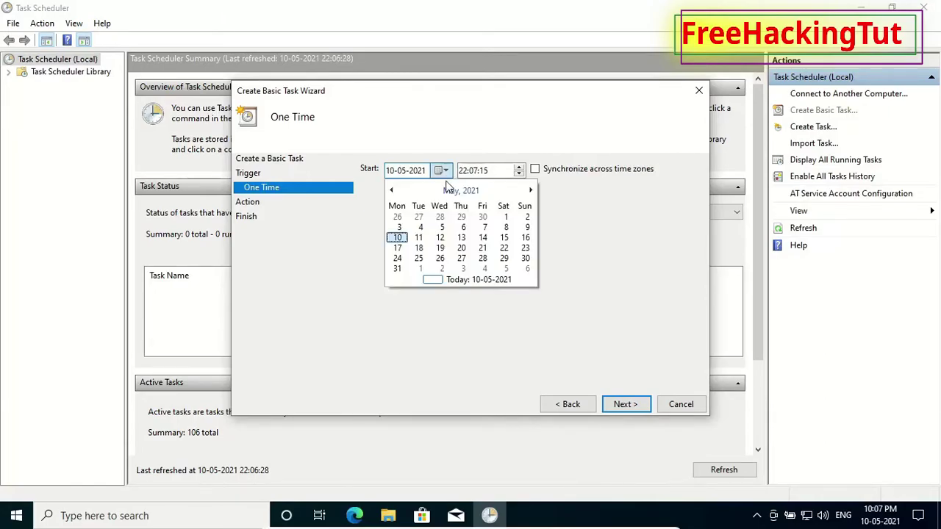
click(603, 320)
- Adjust the start time to 22:09:00 and continue to the action step
click(464, 171)
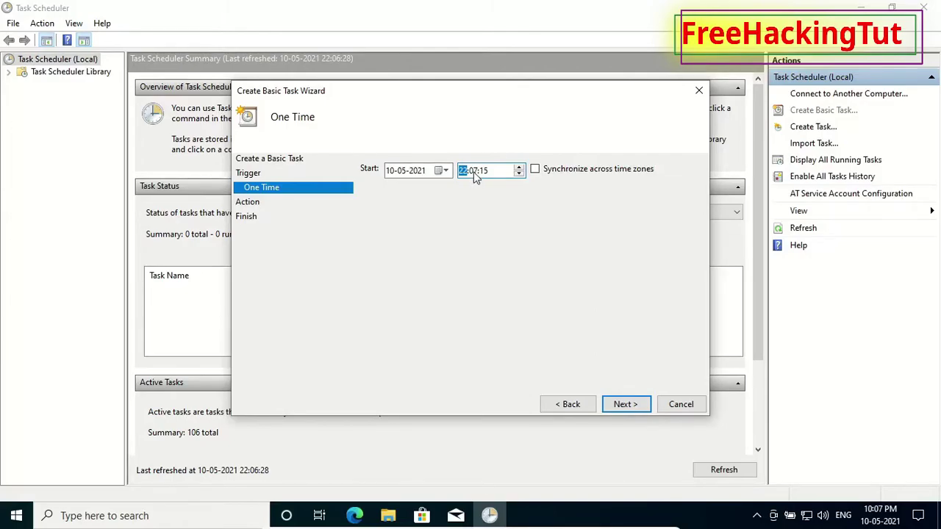
click(475, 173)
text(0)
click(499, 179)
text(00)
click(631, 409)
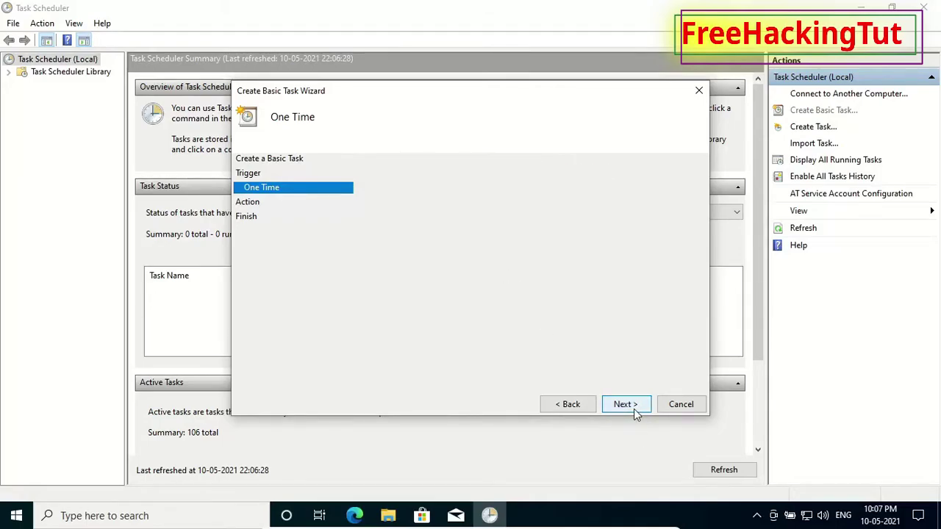
- Keep Start a program and browse to the C:\Windows\System32 folder
click(625, 407)
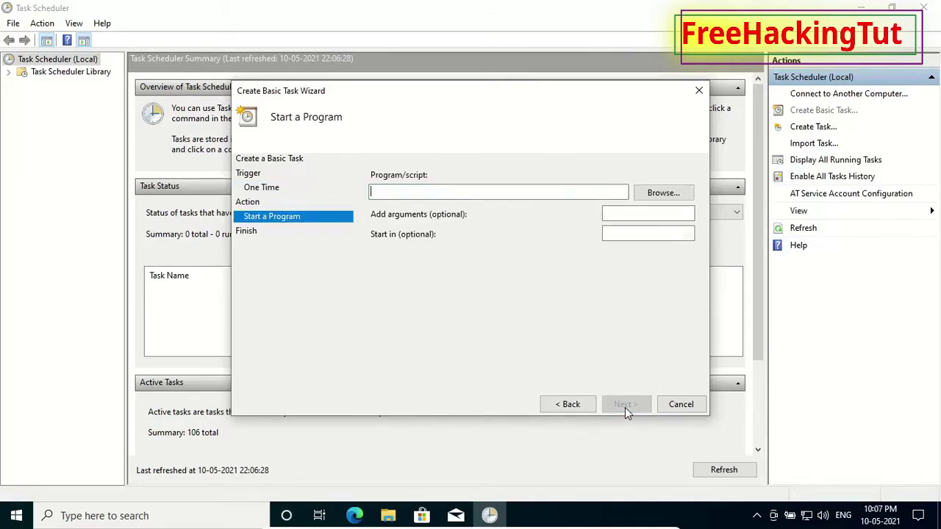
click(664, 194)
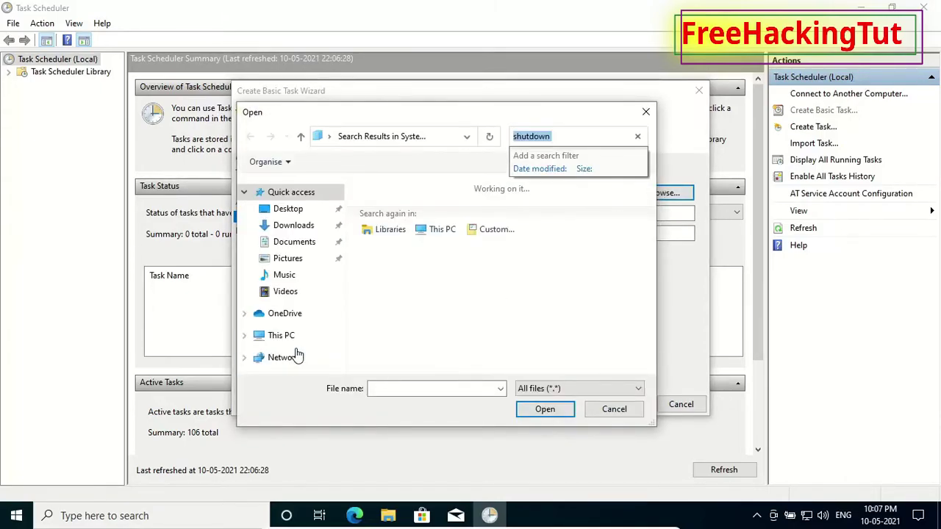
click(284, 340)
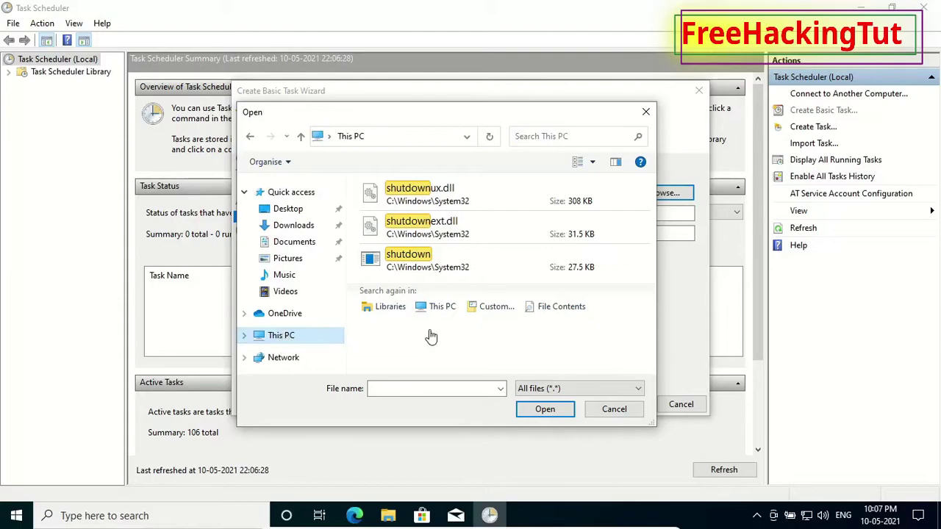
scroll(639, 243, down, 6)
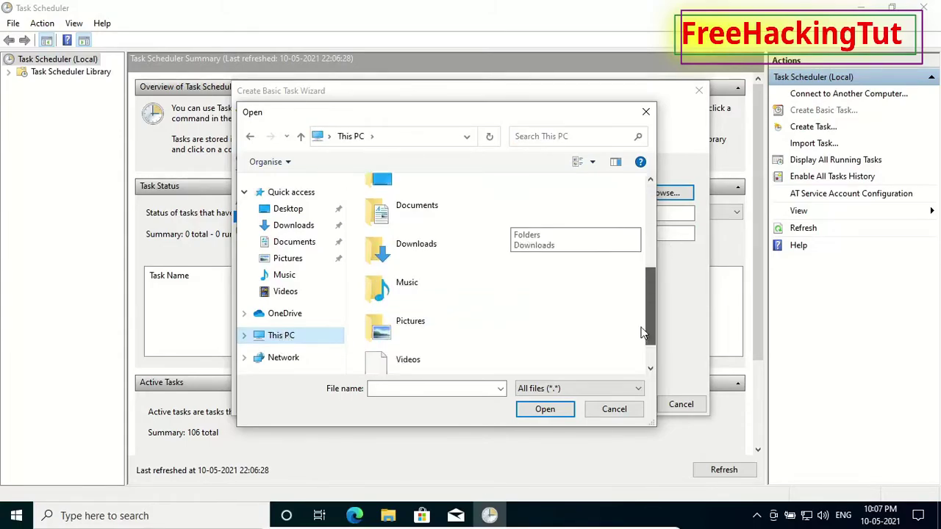
double_click(397, 268)
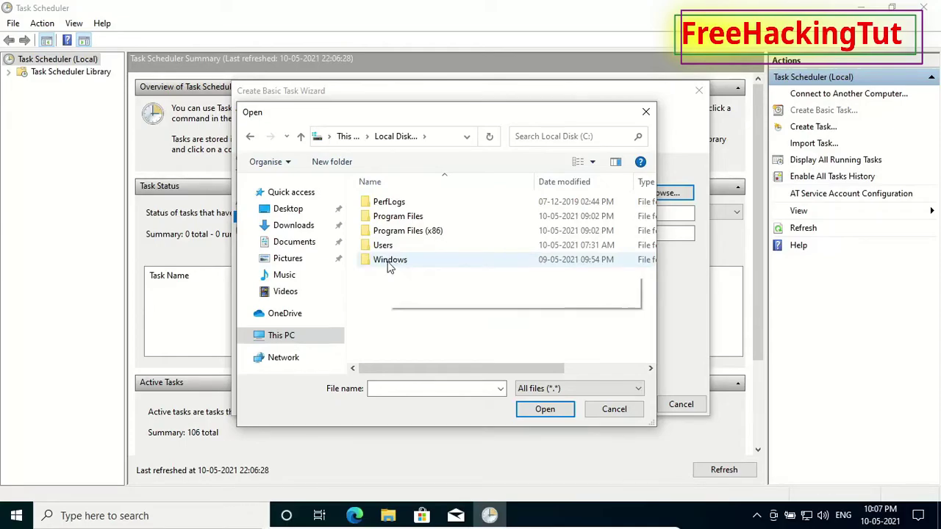
double_click(397, 268)
click(412, 313)
scroll(414, 323, down, 2)
scroll(414, 337, down, 11)
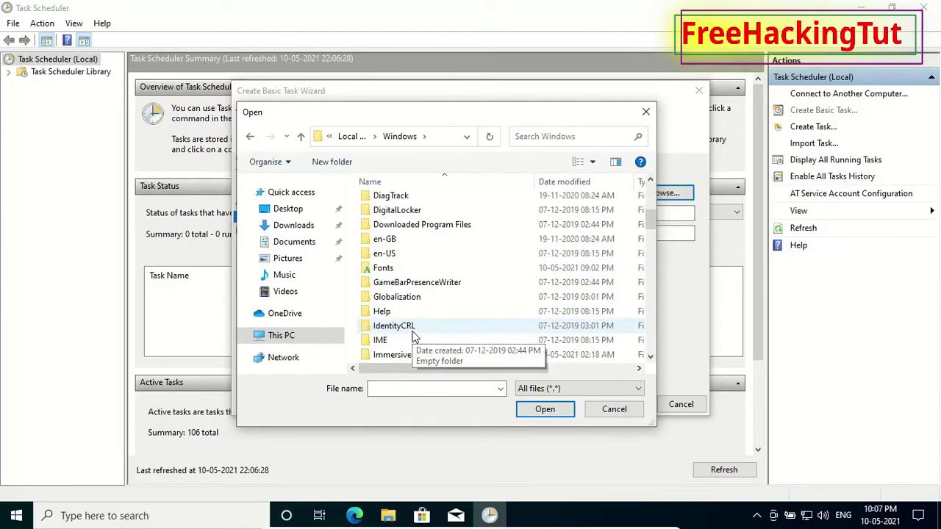
scroll(399, 327, down, 6)
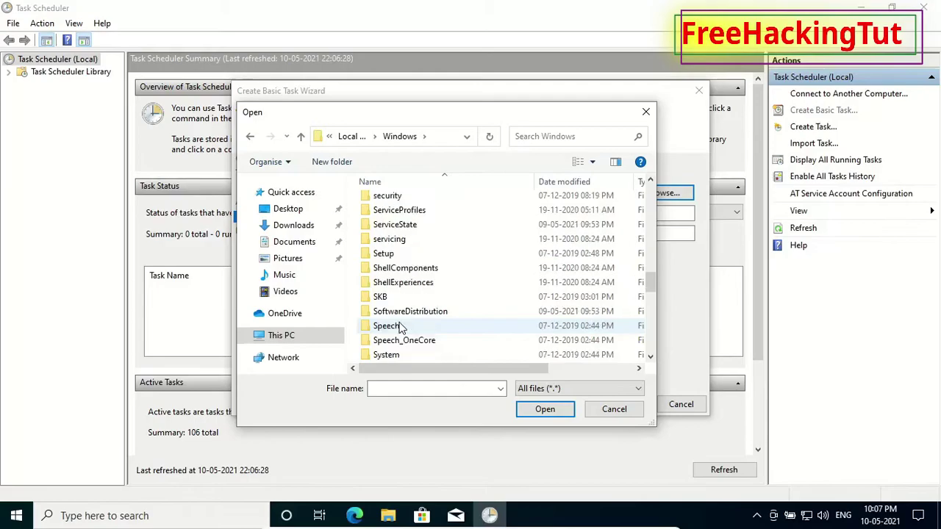
double_click(388, 238)
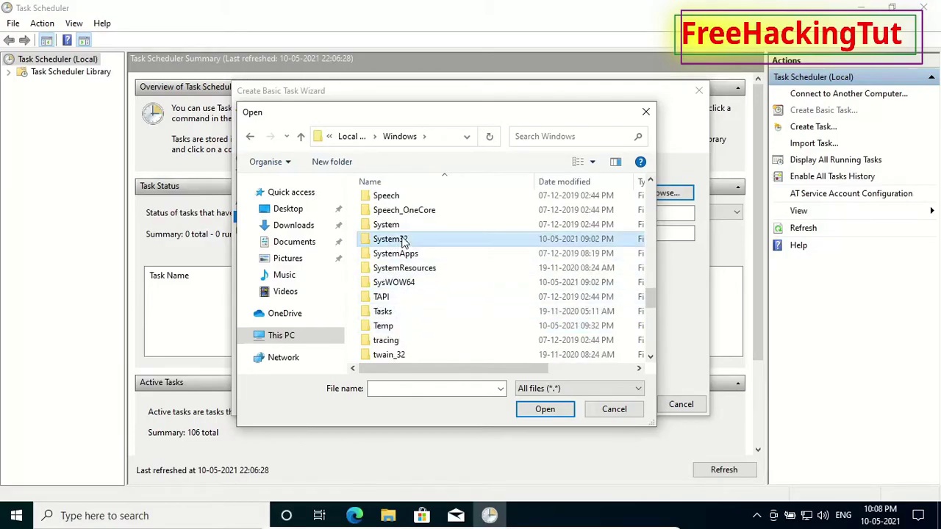
- Search System32 for 'shutdown' and select shutdown.exe as the program
click(564, 134)
click(544, 155)
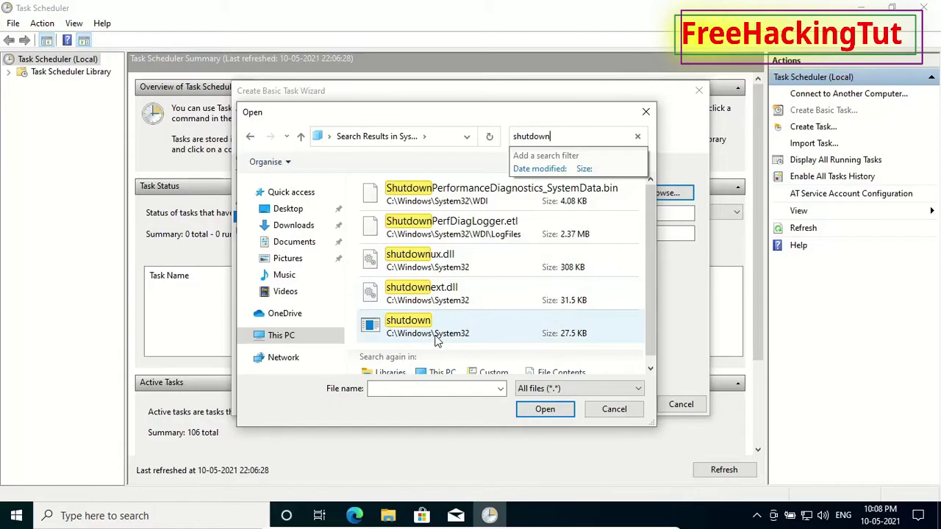
click(419, 331)
scroll(429, 353, down, 3)
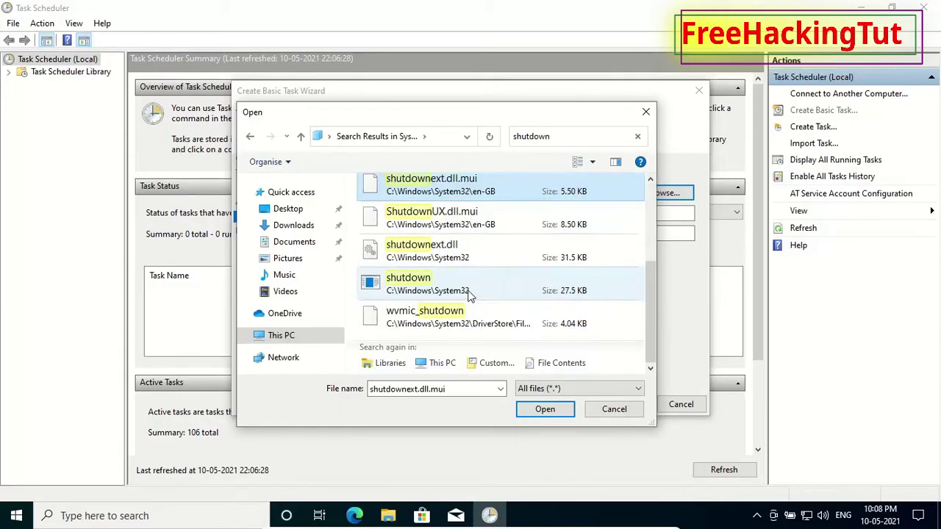
click(429, 291)
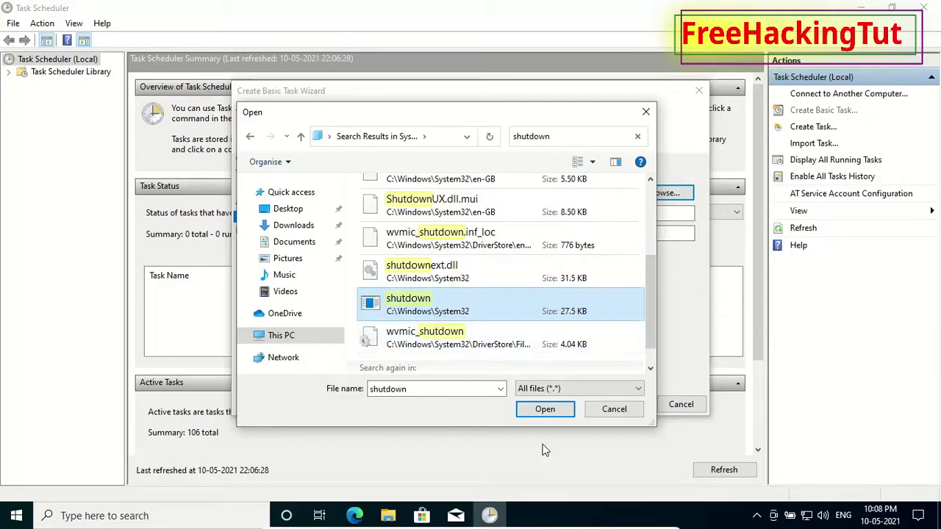
click(545, 410)
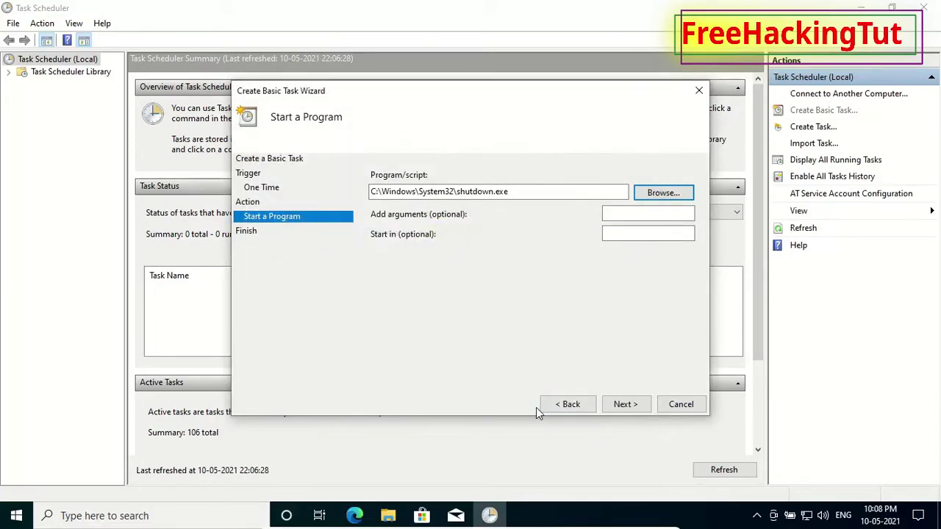
- Add the argument -s and finish the wizard after reviewing the summary
click(628, 214)
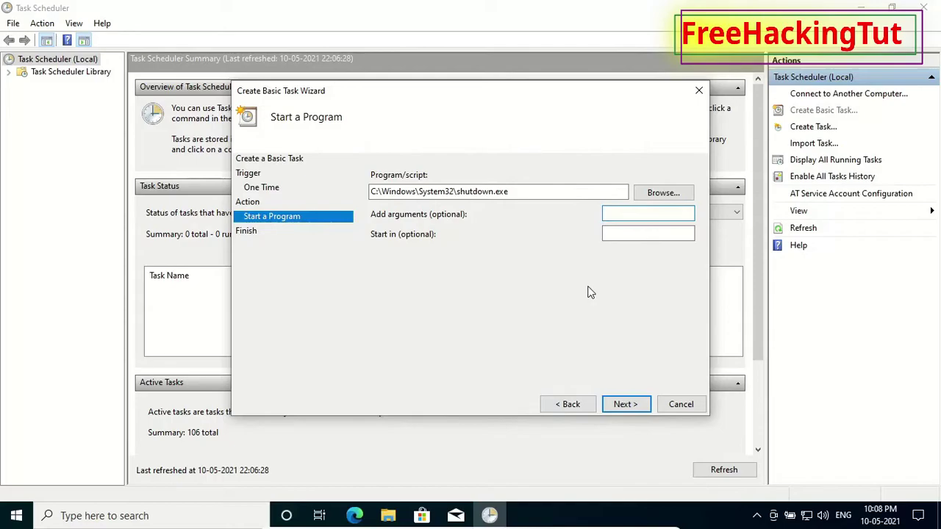
text(-s)
click(623, 406)
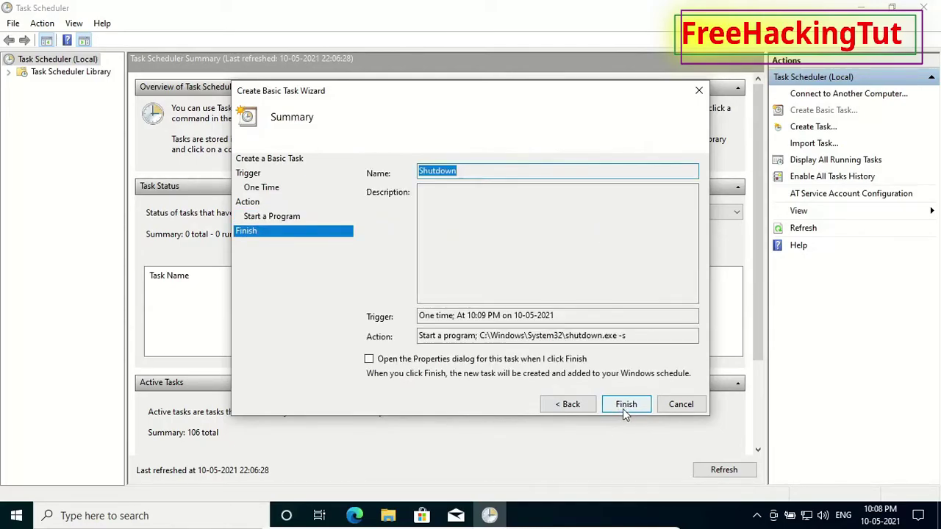
click(627, 405)
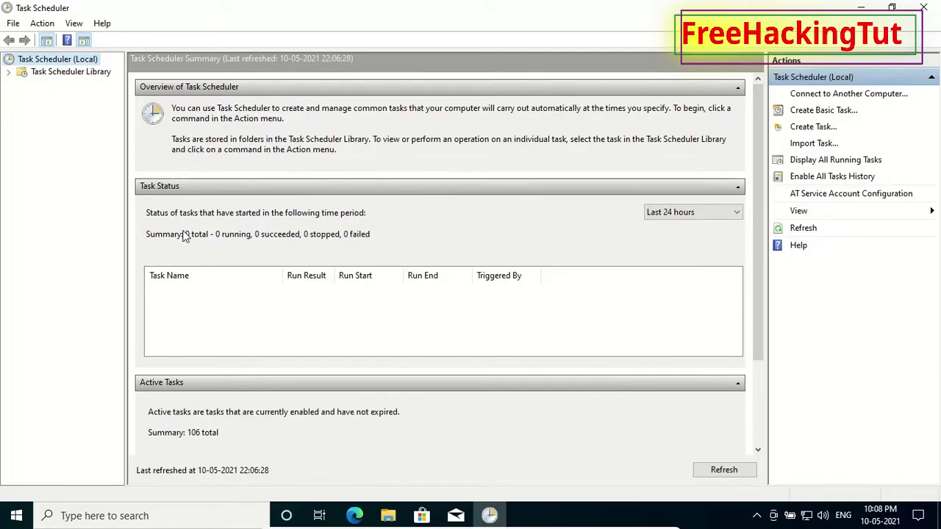
- Open the Task Scheduler Library and select the Shutdown task to watch it fire
click(70, 72)
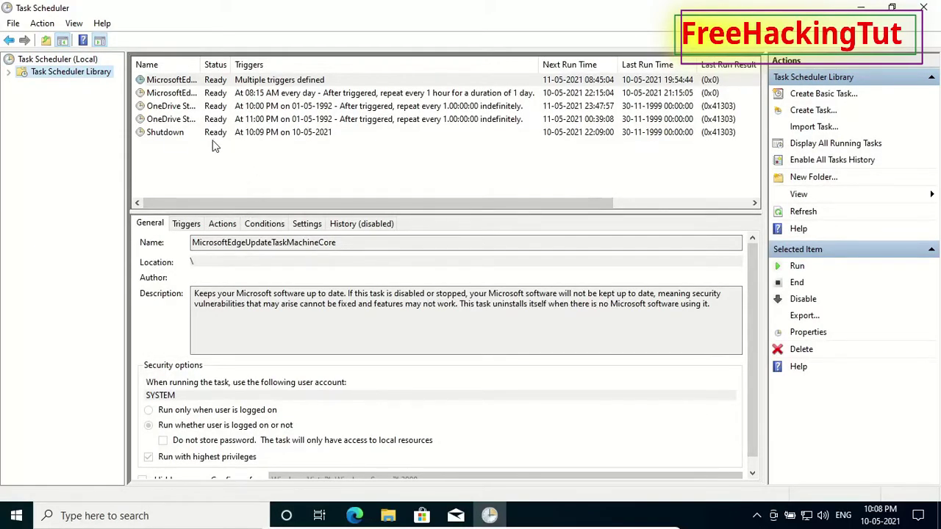
click(167, 134)
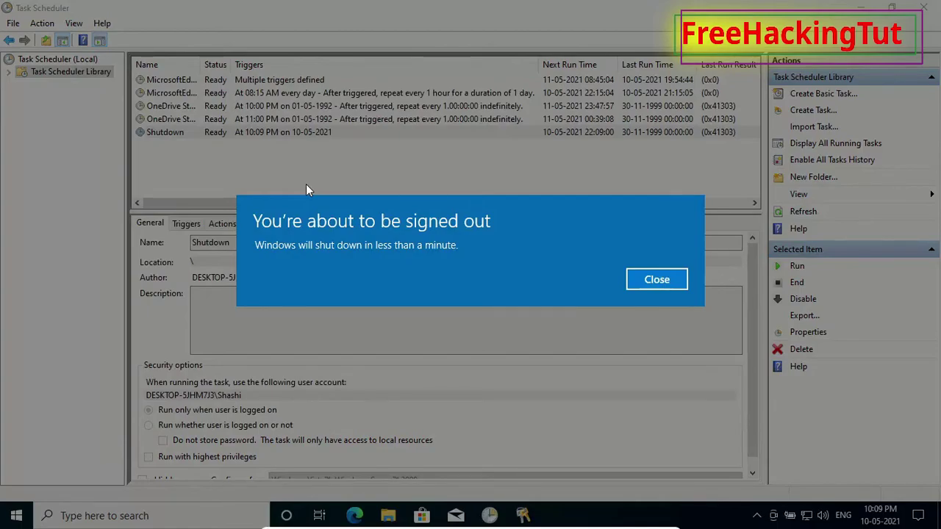
- Close the 'You're about to be signed out' warning so shutdown proceeds
click(658, 279)
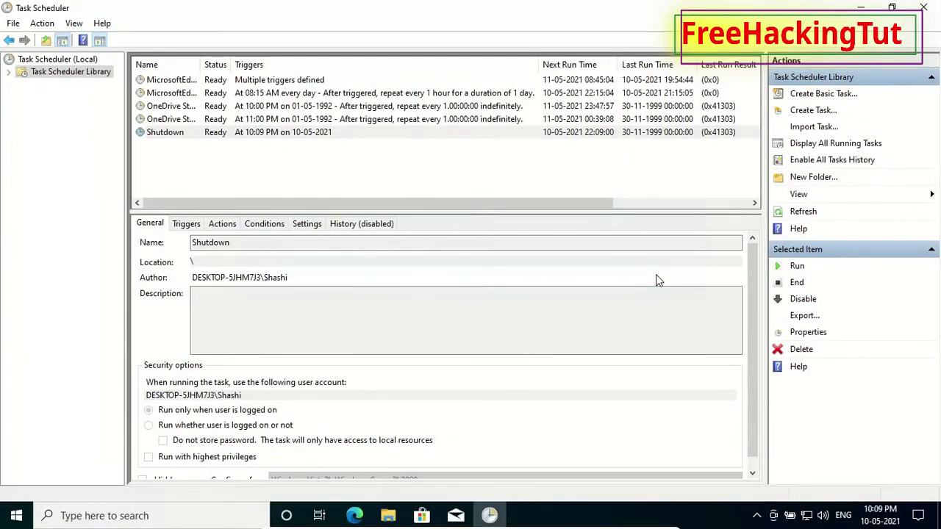